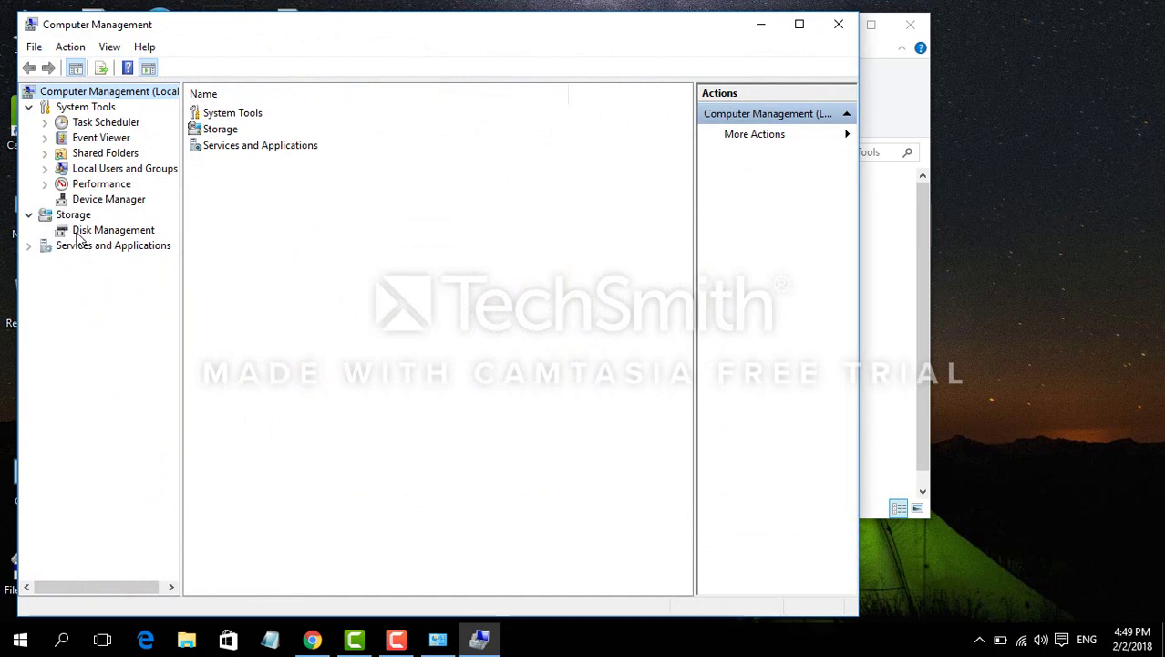
Open Disk Management and shrink the C: volume by 1024 MB
{"action": "left_click", "coordinate": [124, 234]}
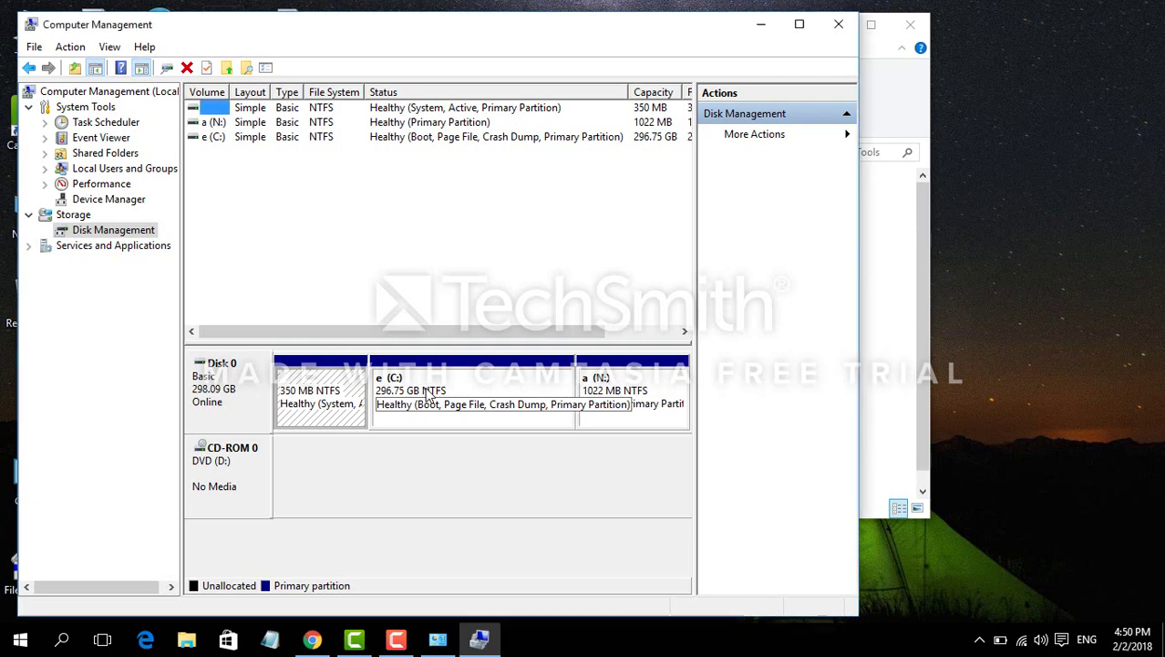
{"action": "right_click", "coordinate": [426, 392]}
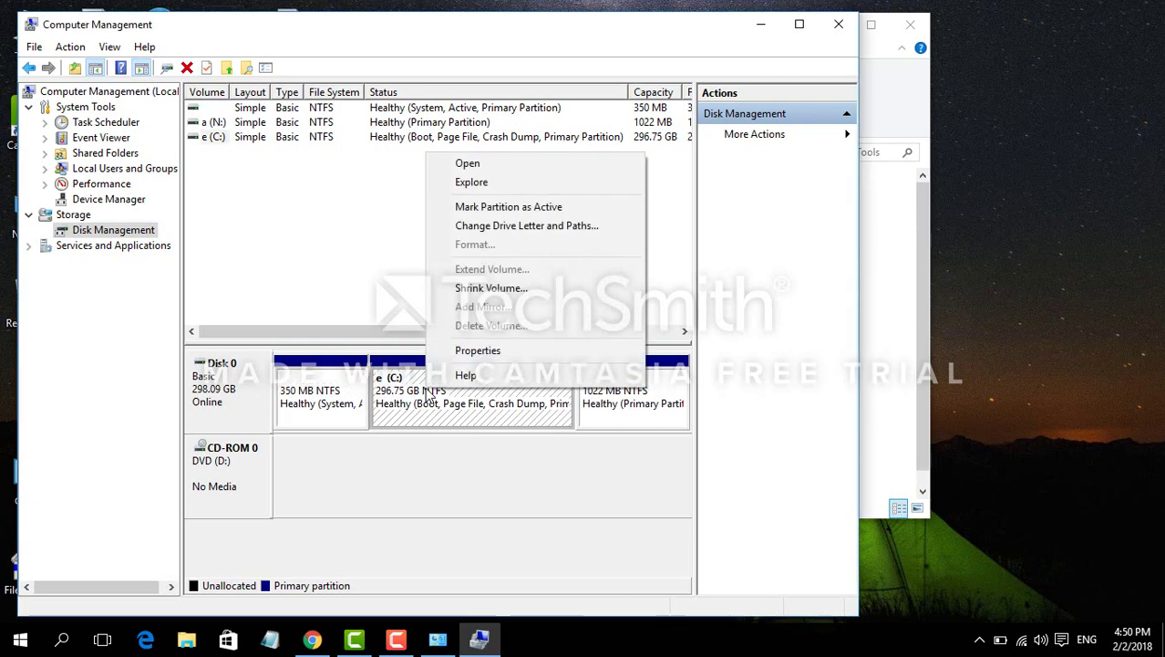
{"action": "left_click", "coordinate": [510, 290]}
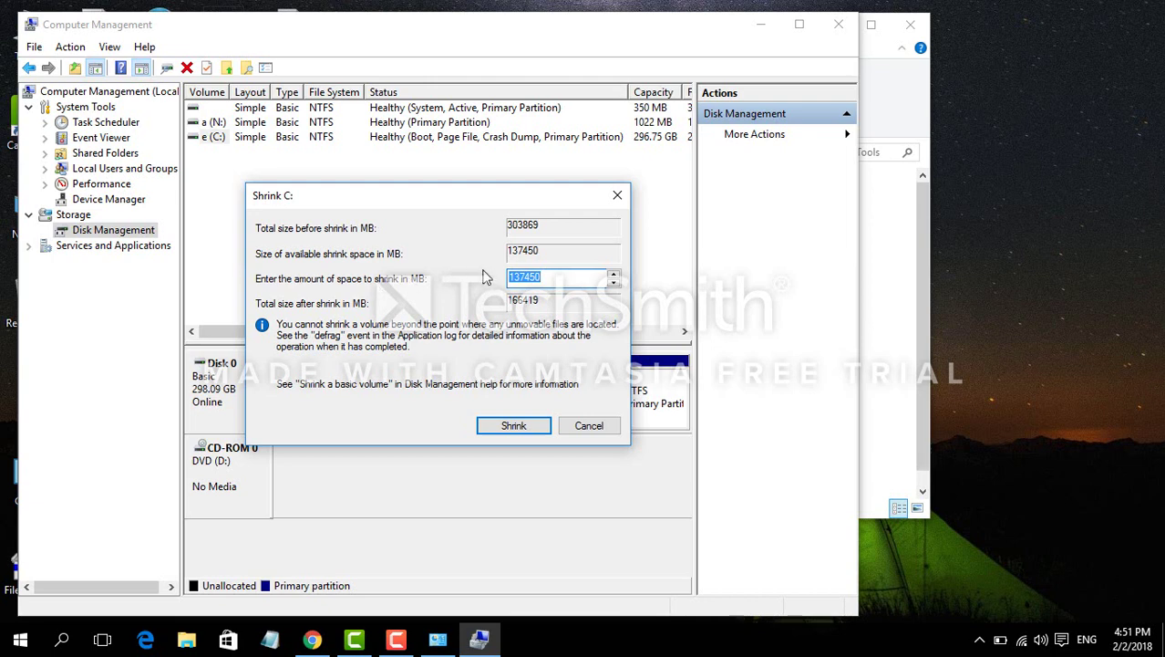
{"action": "key", "text": "BackSpace"}
{"action": "type", "text": "1024"}
{"action": "left_click", "coordinate": [513, 426]}
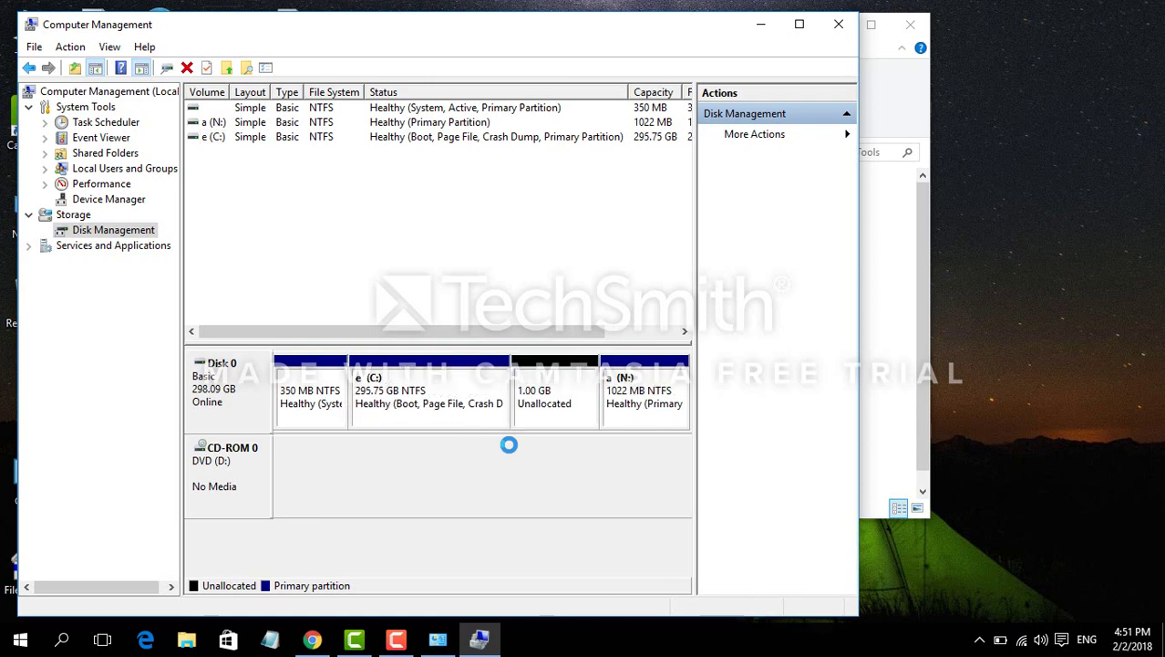
Set up a new simple volume in the unallocated space, keeping the 1024 MB size and assigning drive letter G
{"action": "right_click", "coordinate": [536, 402]}
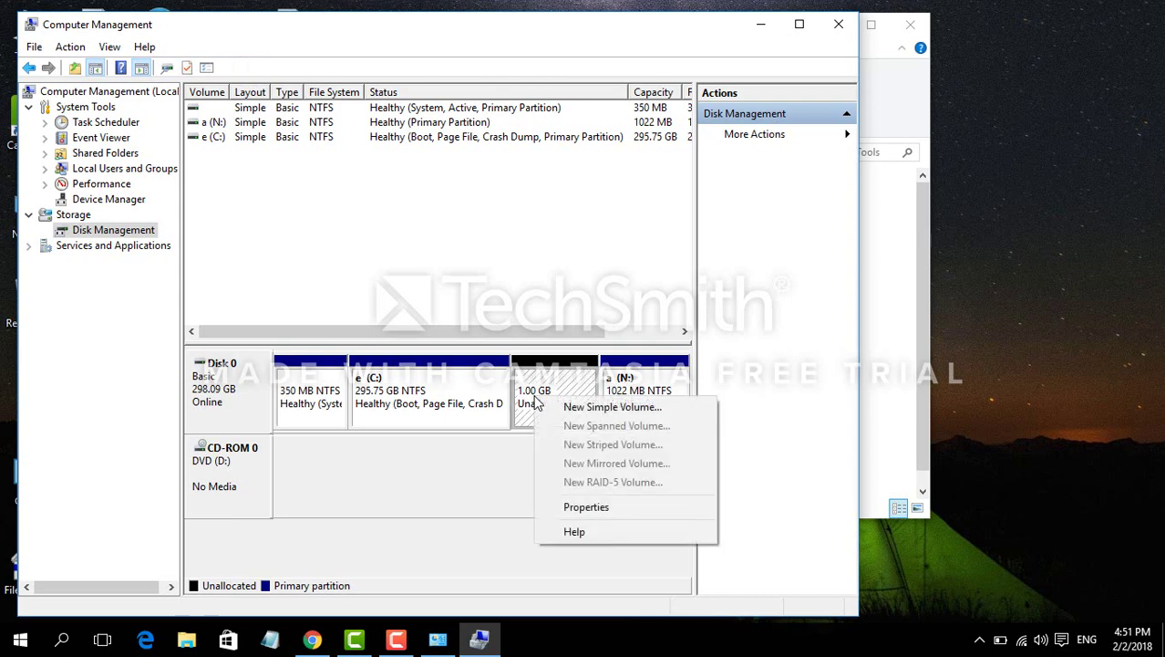
{"action": "left_click", "coordinate": [553, 408]}
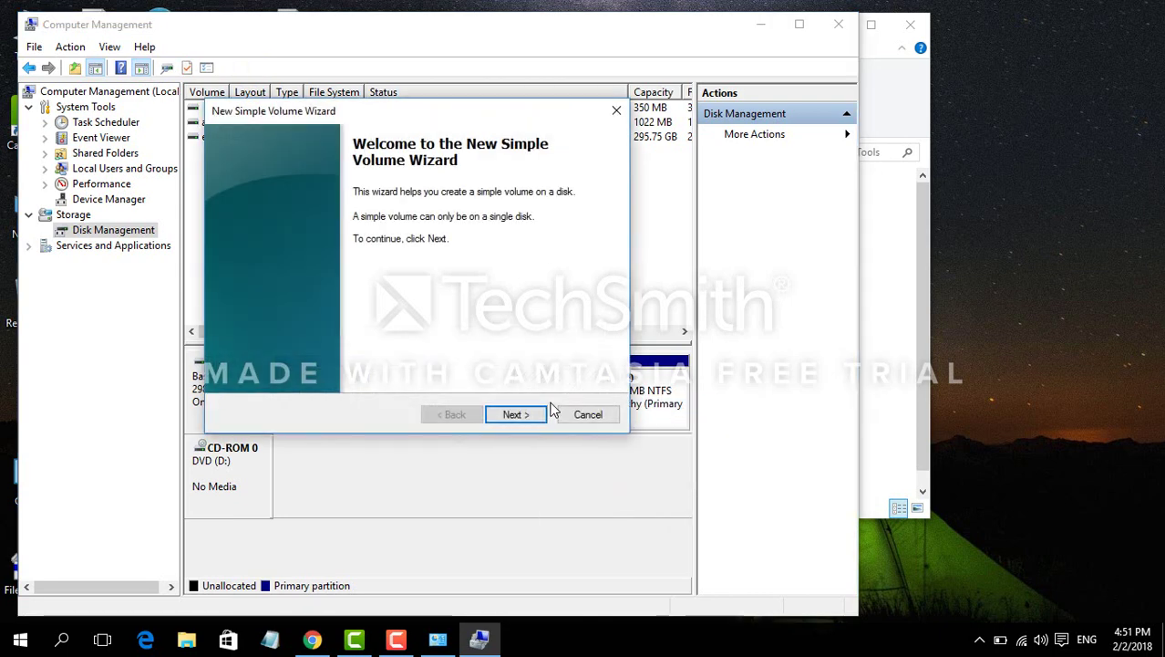
{"action": "left_click", "coordinate": [535, 417]}
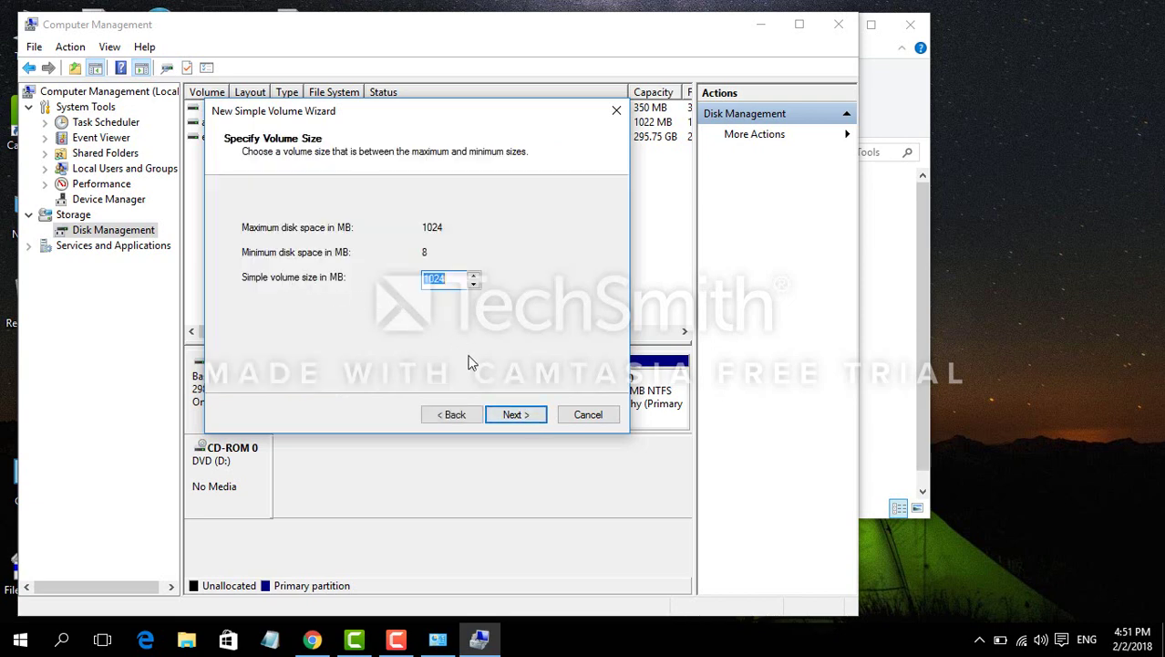
{"action": "left_click", "coordinate": [513, 416]}
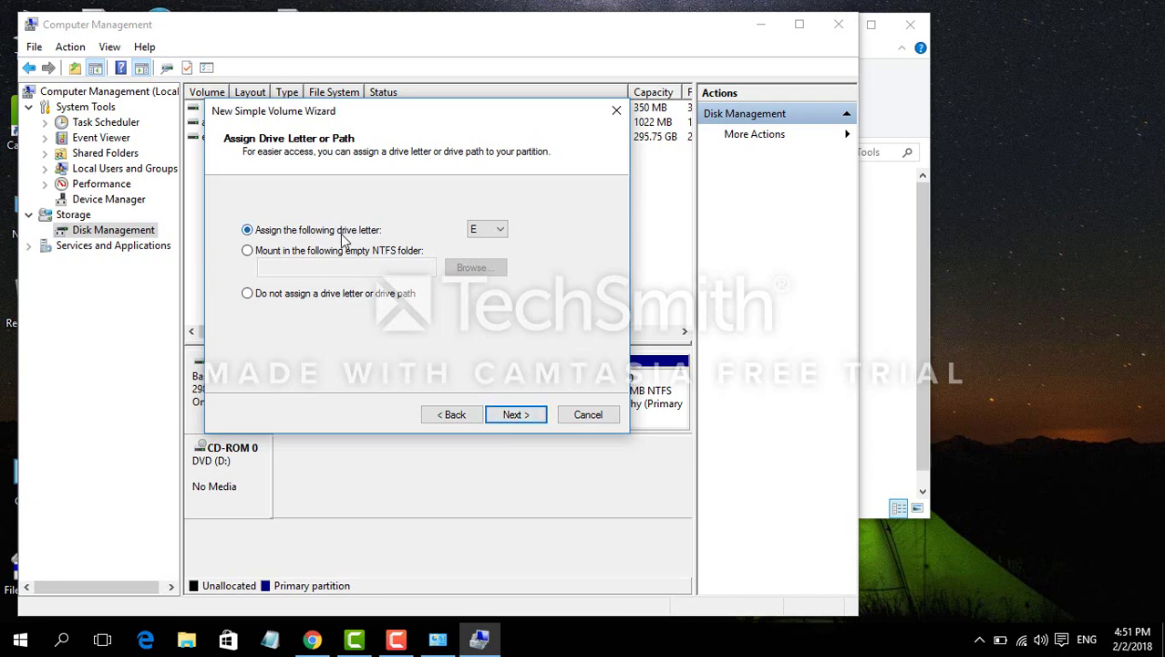
{"action": "left_click", "coordinate": [488, 231]}
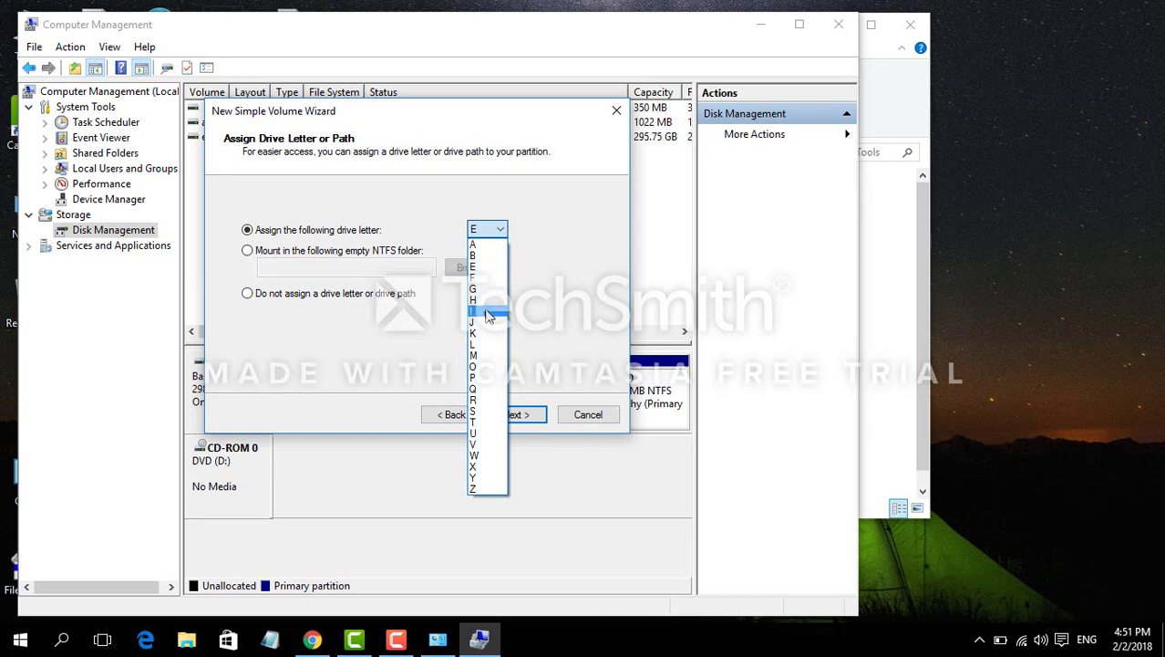
{"action": "left_click", "coordinate": [488, 288]}
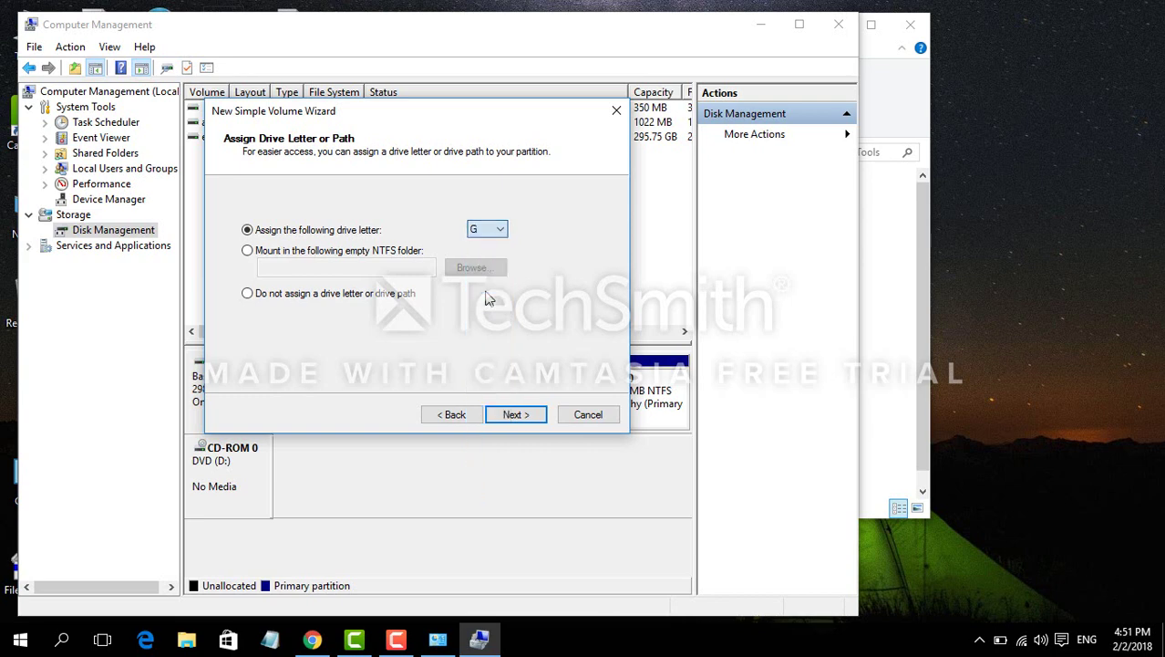
{"action": "left_click", "coordinate": [516, 415]}
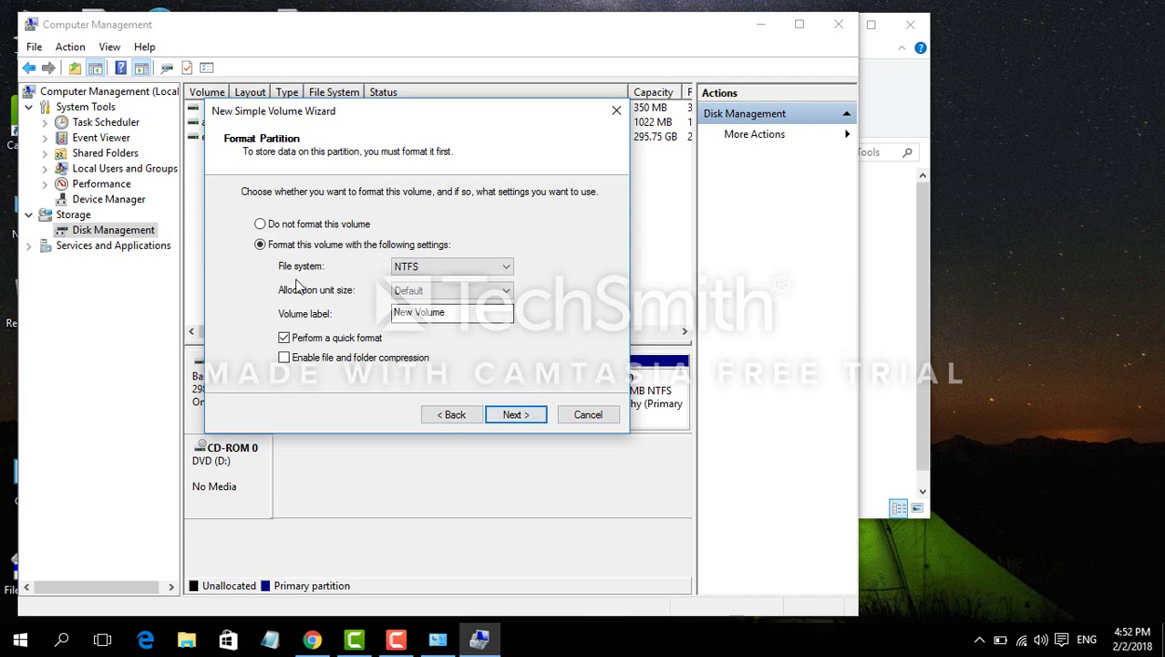
Format the new volume as NTFS with the volume label "s" and quick format, and complete its creation
{"action": "left_click", "coordinate": [416, 272]}
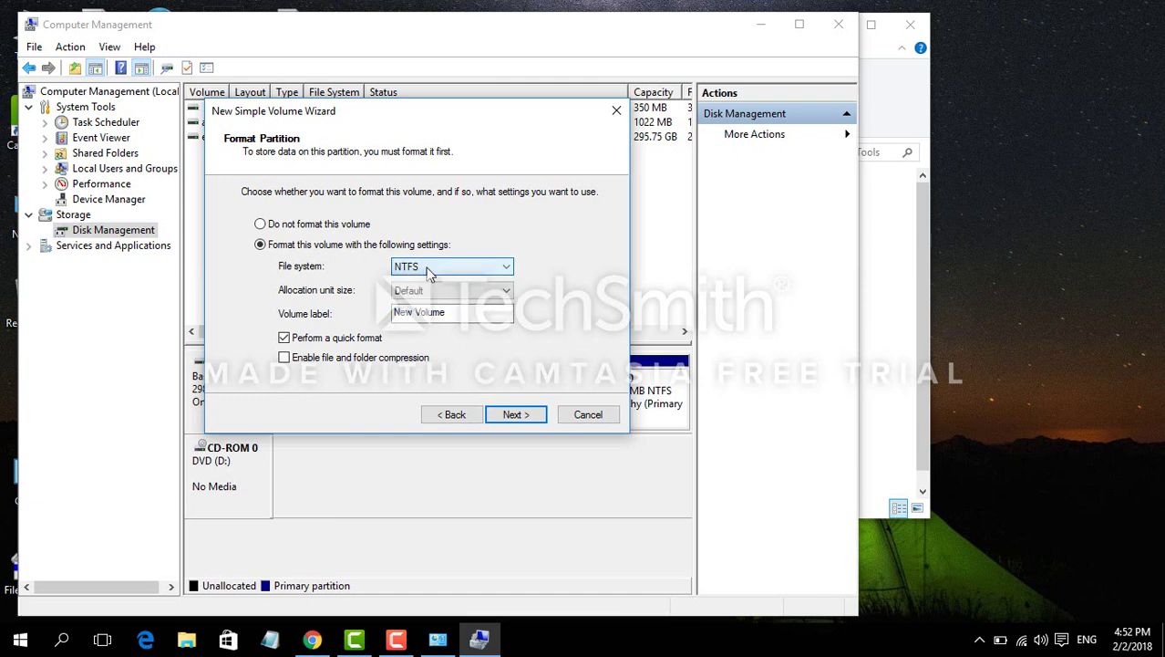
{"action": "left_click", "coordinate": [450, 312]}
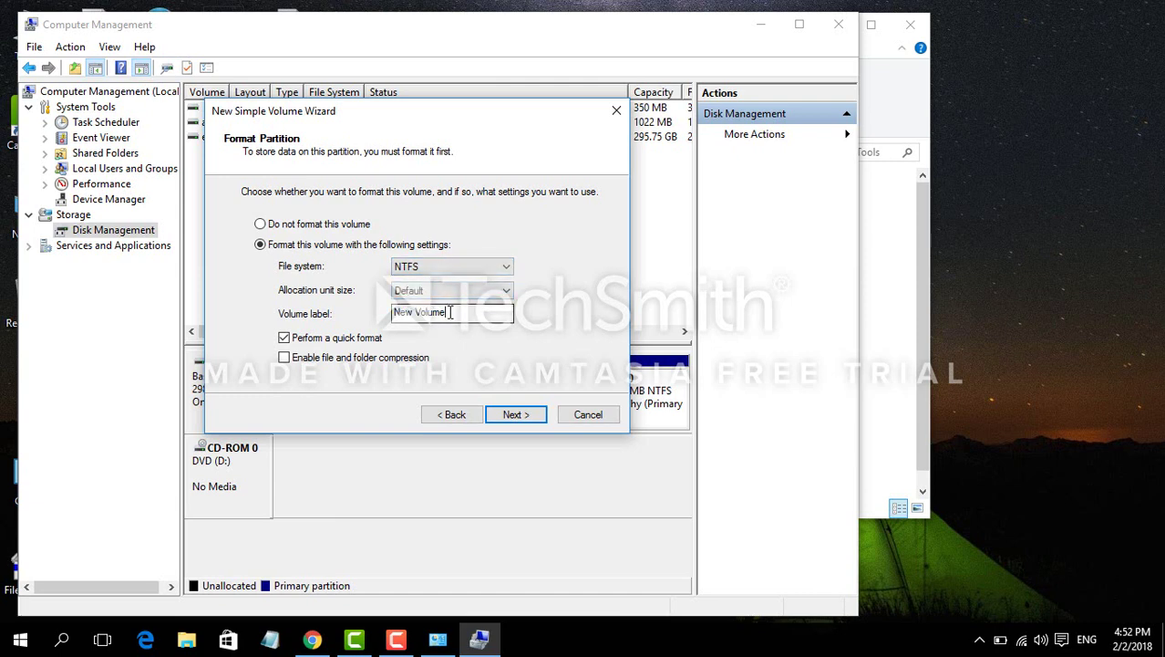
{"action": "key", "text": "BackSpace"}
{"action": "key", "text": "BackSpace"}
{"action": "key", "text": "BackSpace"}
{"action": "key", "text": "BackSpace"}
{"action": "key", "text": "BackSpace"}
{"action": "key", "text": "BackSpace"}
{"action": "key", "text": "BackSpace"}
{"action": "key", "text": "BackSpace"}
{"action": "key", "text": "BackSpace"}
{"action": "key", "text": "BackSpace"}
{"action": "type", "text": "s"}
{"action": "left_click", "coordinate": [509, 415]}
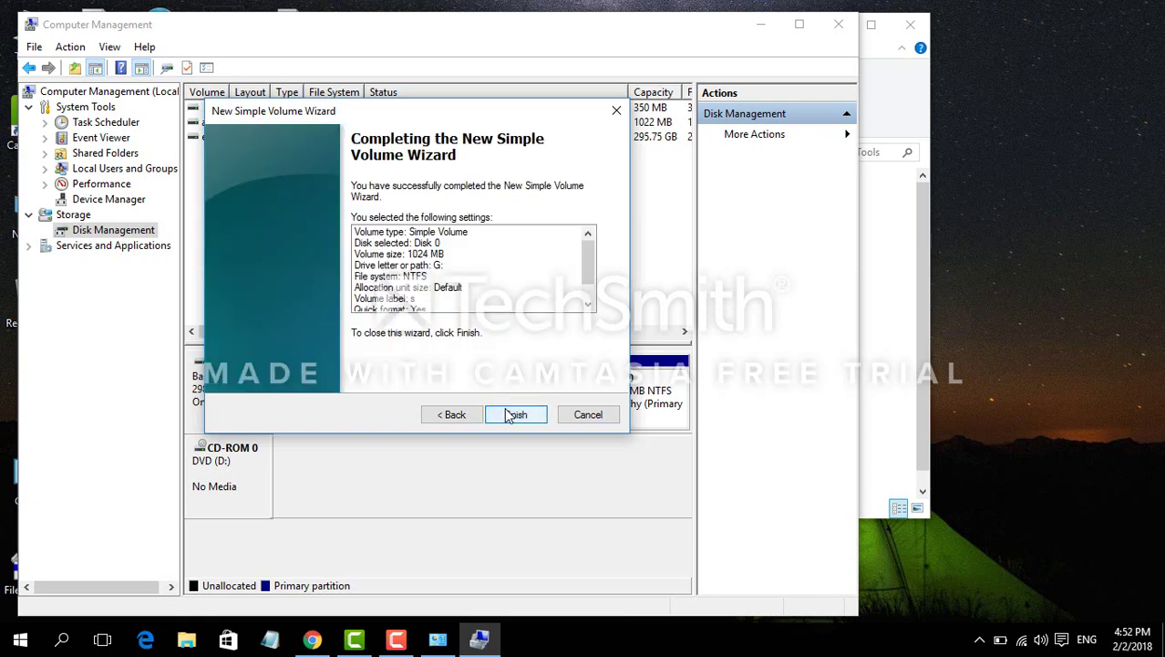
{"action": "left_click", "coordinate": [515, 415]}
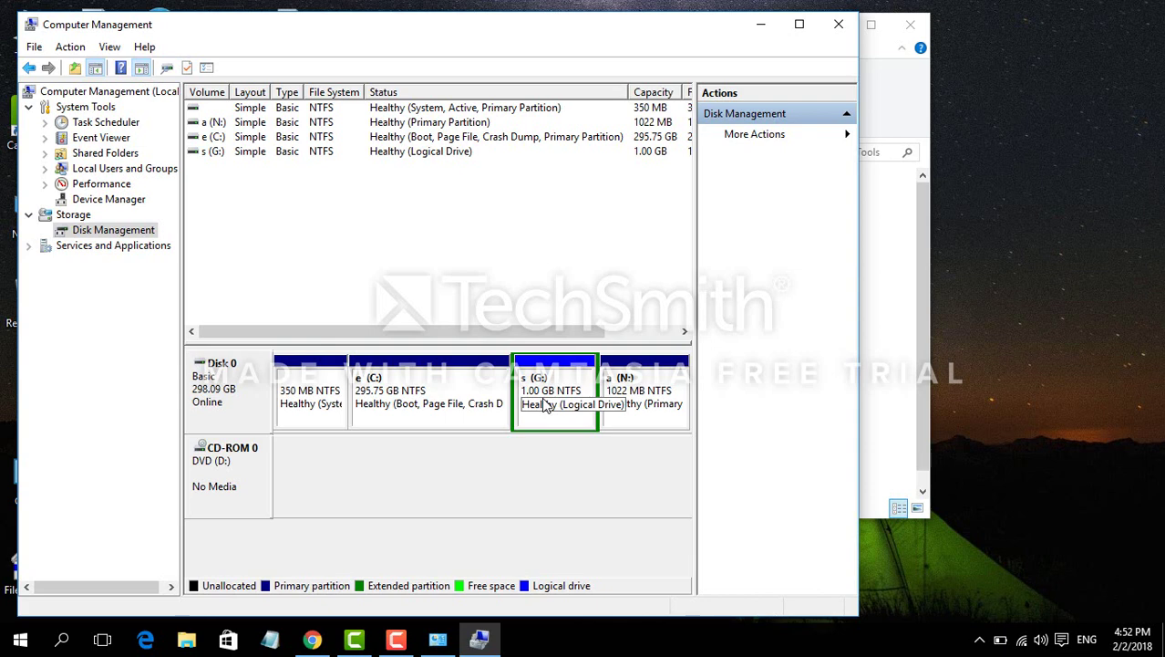
Delete the s (G:) volume and accept the erasure of its data
{"action": "right_click", "coordinate": [544, 395]}
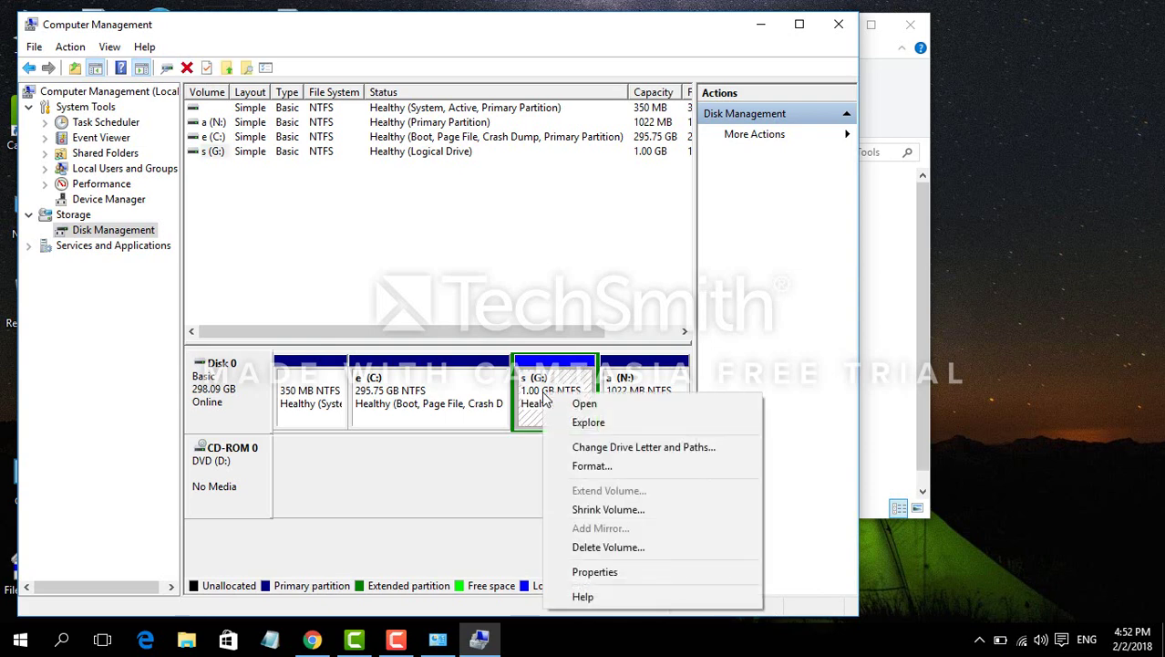
{"action": "left_click", "coordinate": [614, 549]}
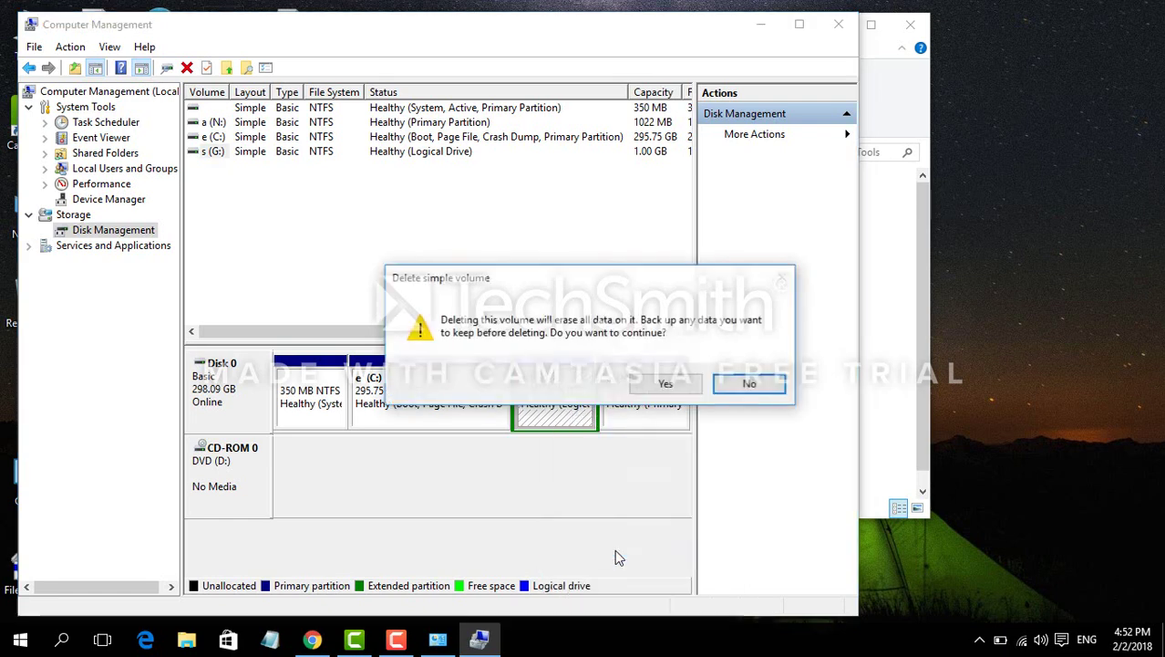
{"action": "left_click", "coordinate": [664, 384]}
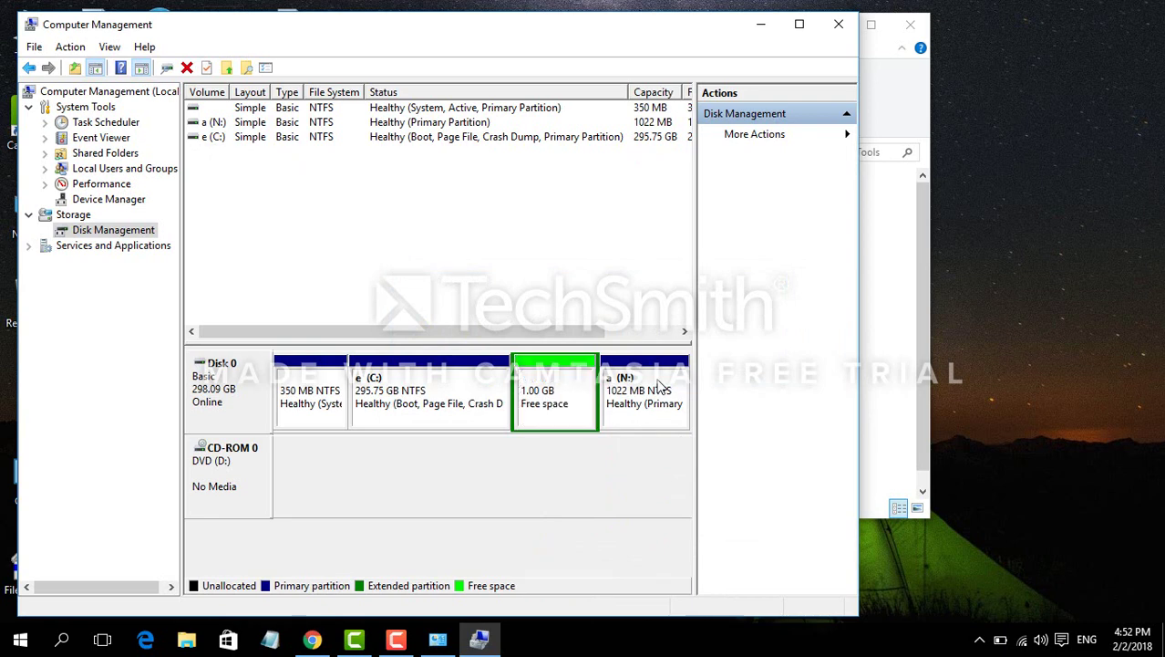
Delete the extended partition containing the 1.00 GB of free space on Disk 0
{"action": "left_click", "coordinate": [550, 404]}
{"action": "right_click", "coordinate": [543, 393]}
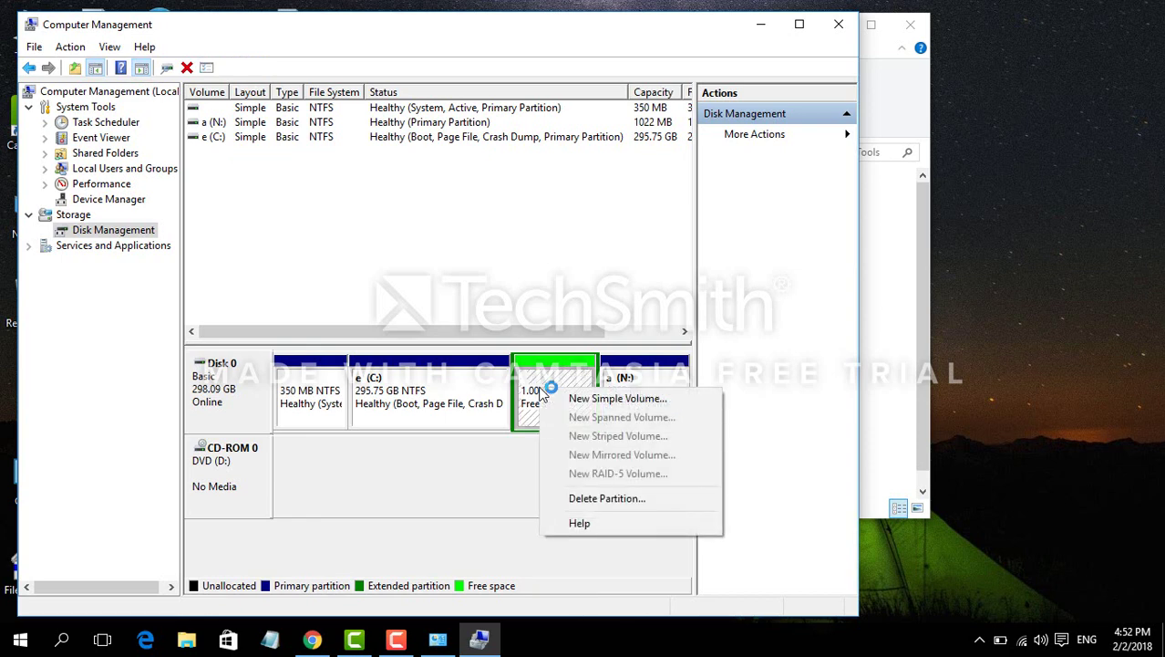
{"action": "left_click", "coordinate": [592, 507]}
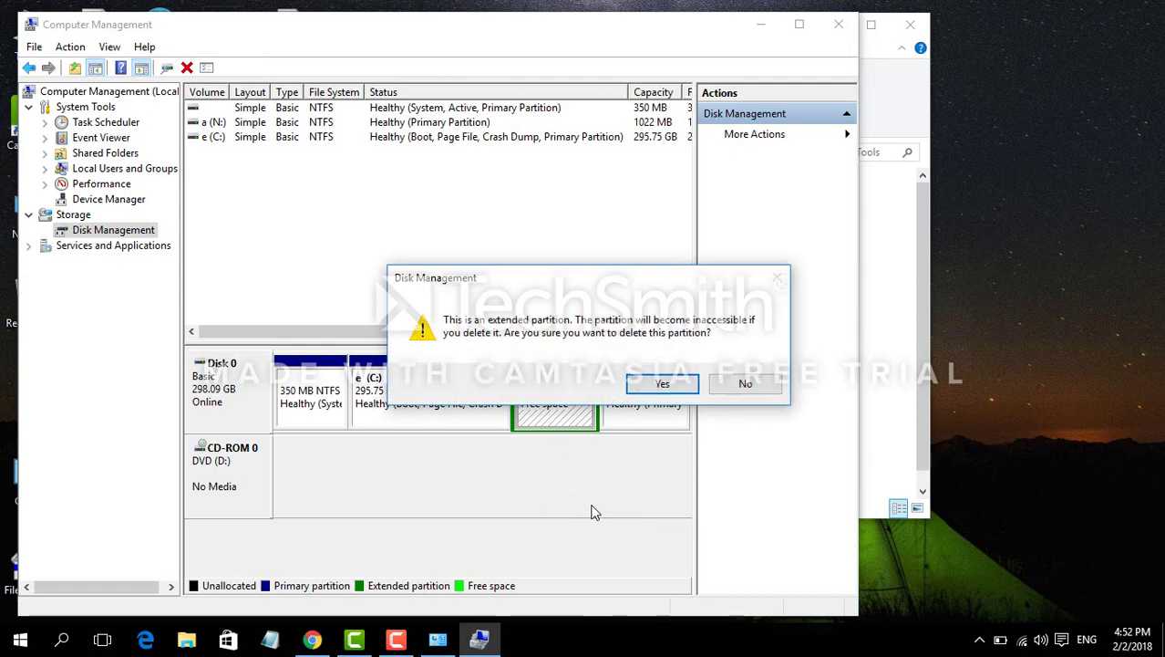
{"action": "left_click", "coordinate": [656, 384]}
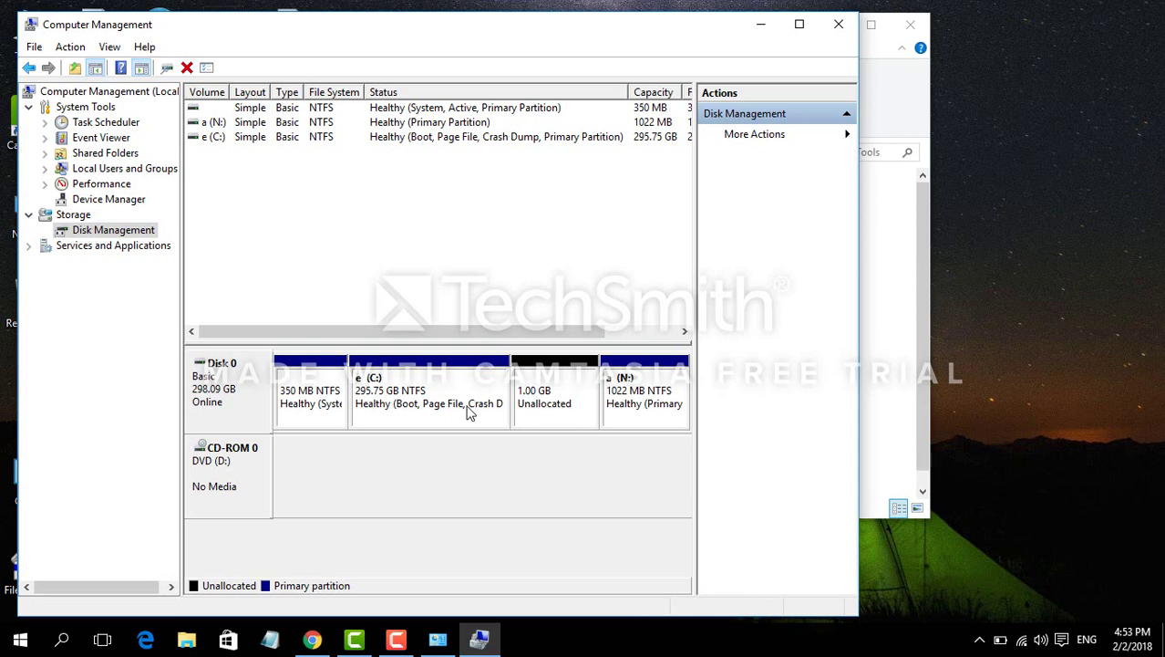
Extend the C: volume with the 1024 MB of unallocated space on Disk 0
{"action": "right_click", "coordinate": [382, 393]}
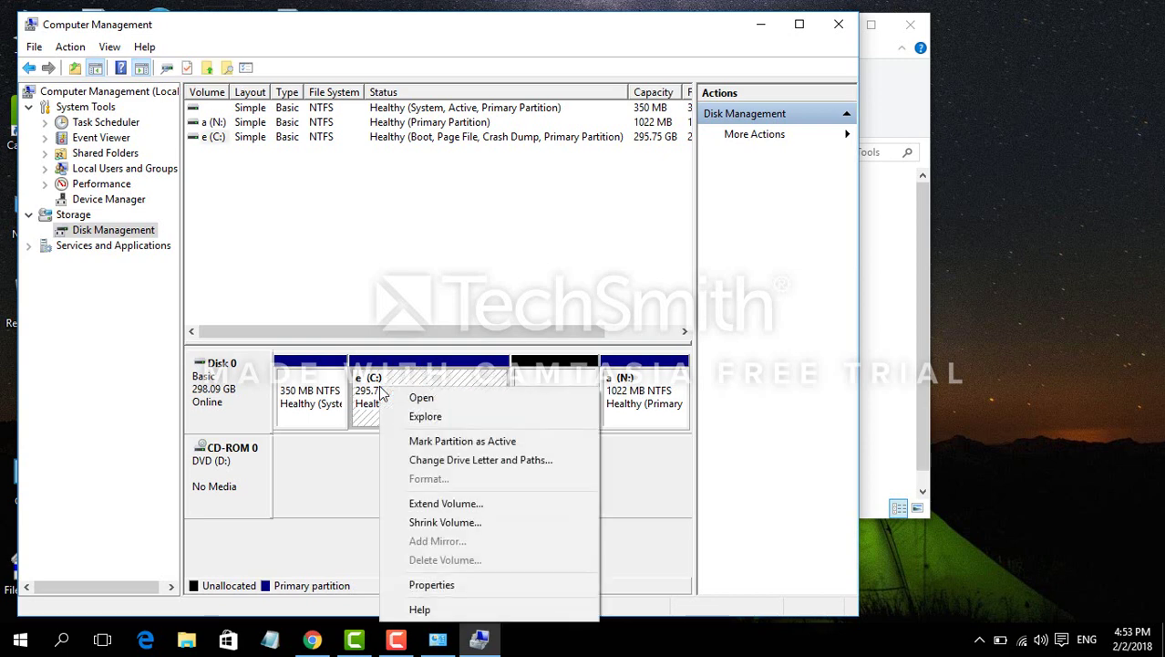
{"action": "left_click", "coordinate": [436, 507]}
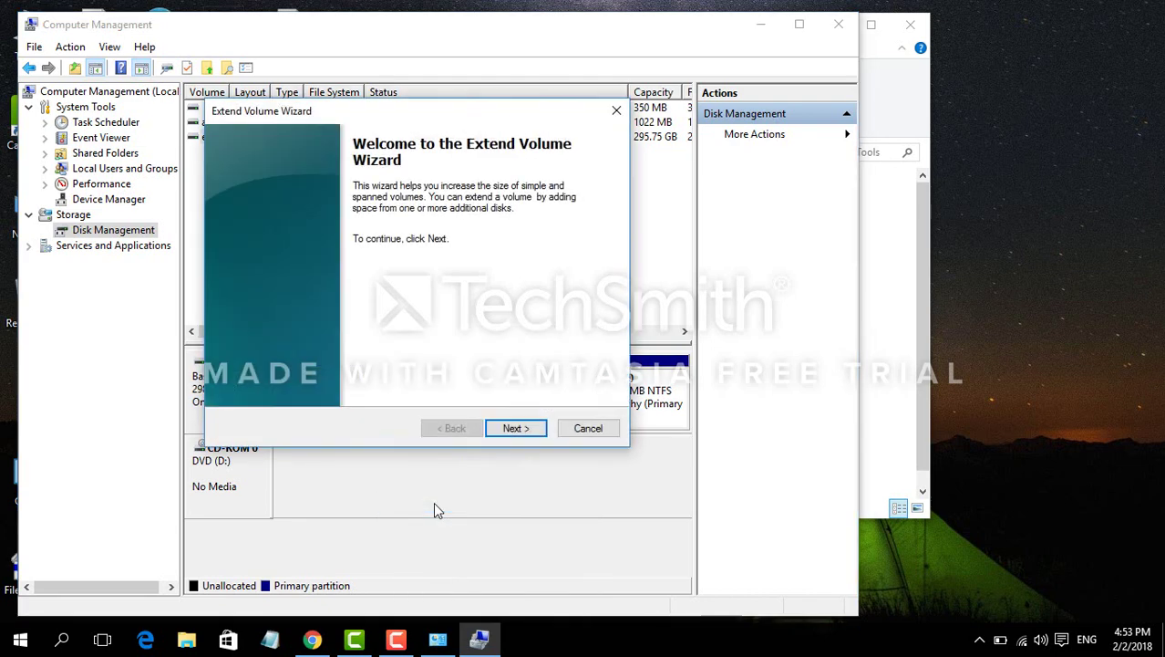
{"action": "left_click", "coordinate": [525, 424]}
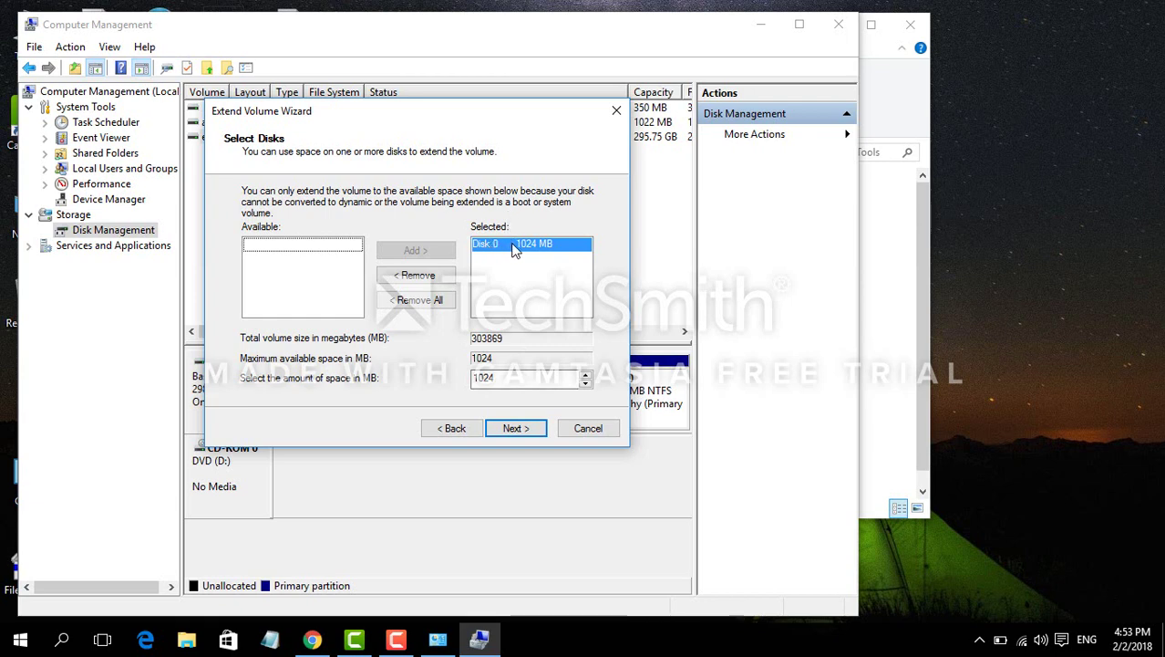
{"action": "left_click", "coordinate": [516, 429]}
{"action": "left_click", "coordinate": [517, 429]}
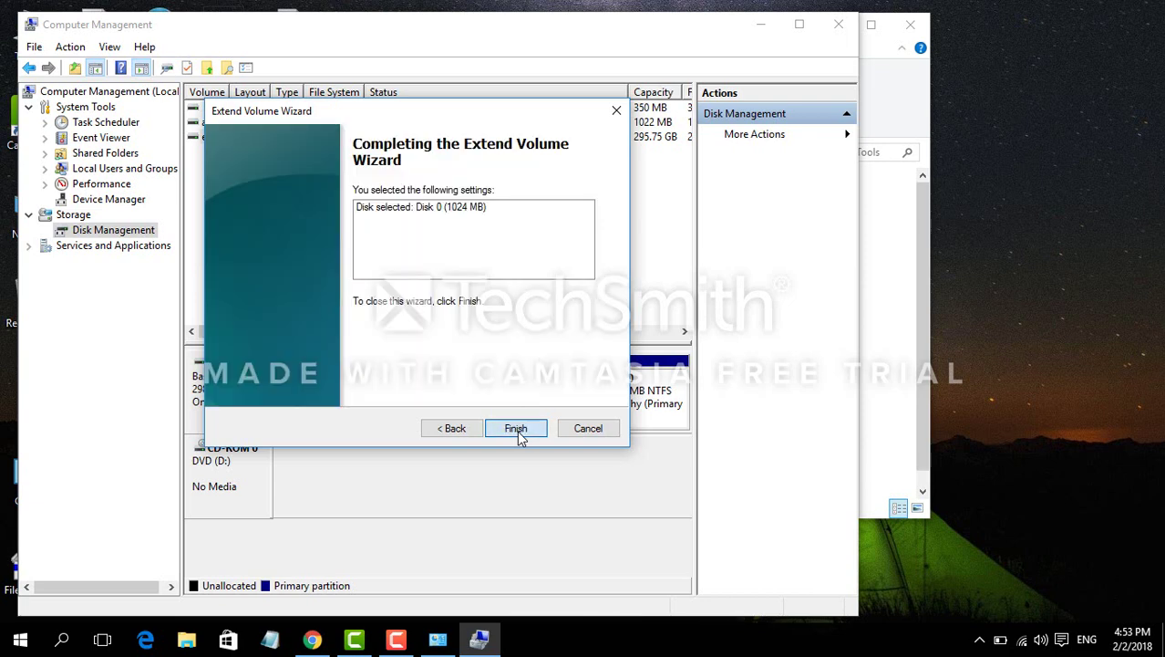